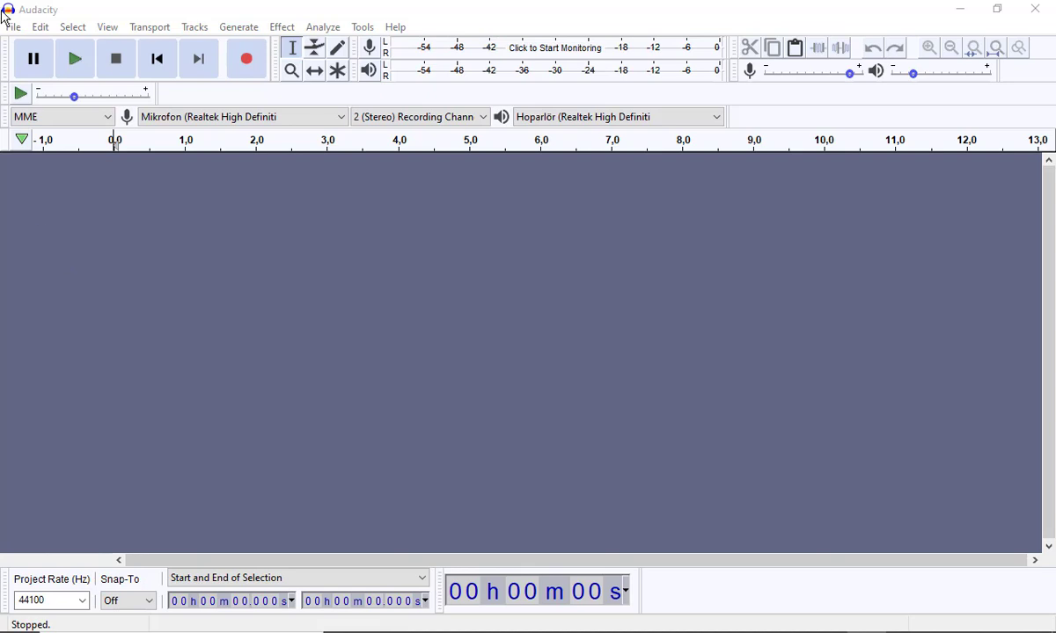
Step: Change the interface language to Türkçe in the preferences
click(41, 28)
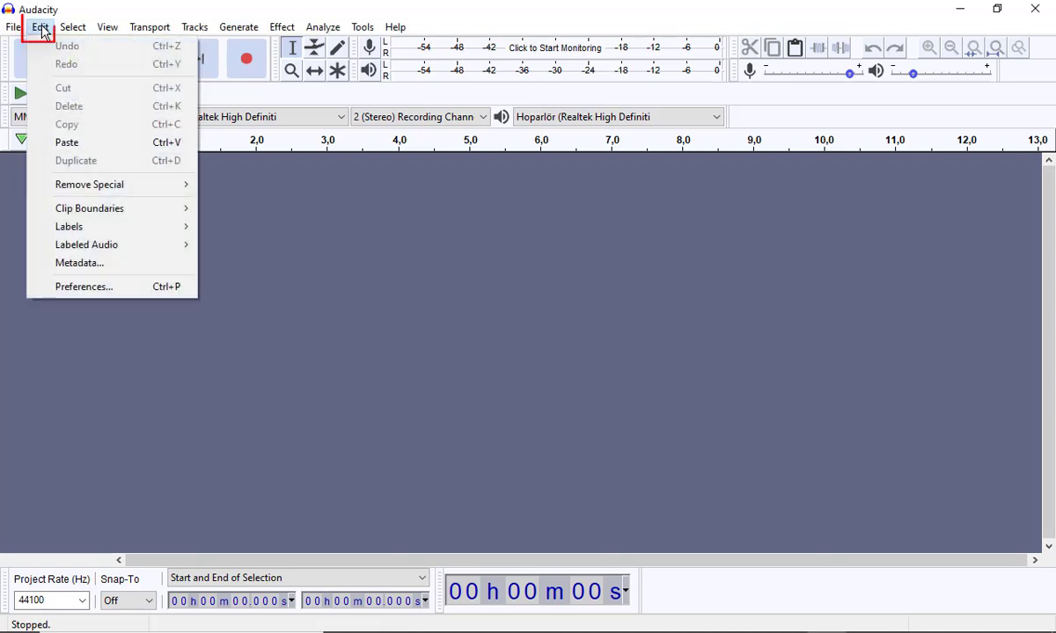
click(187, 296)
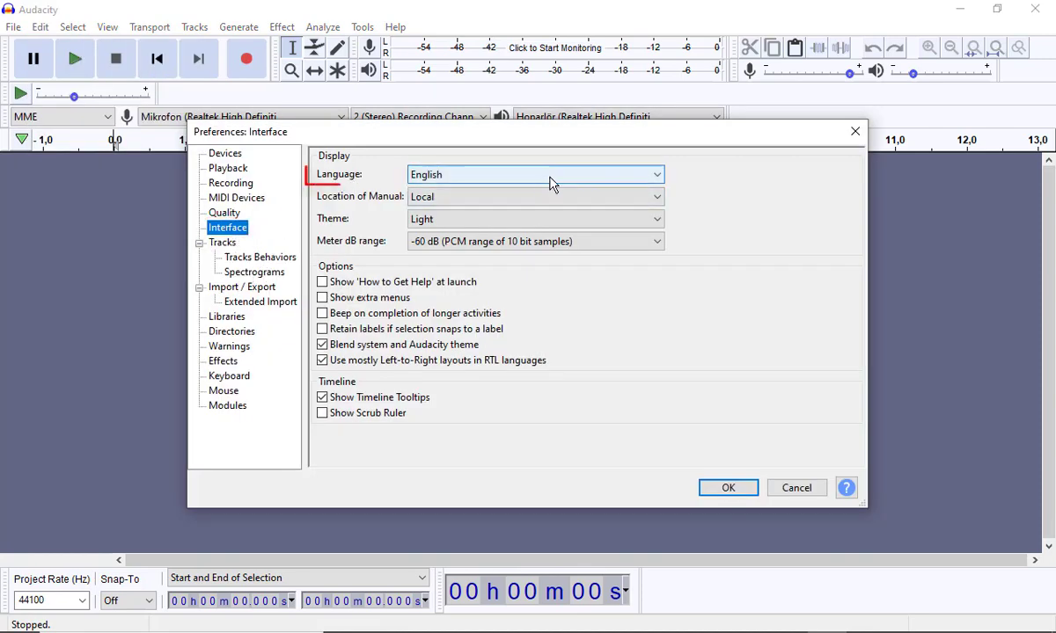
click(592, 182)
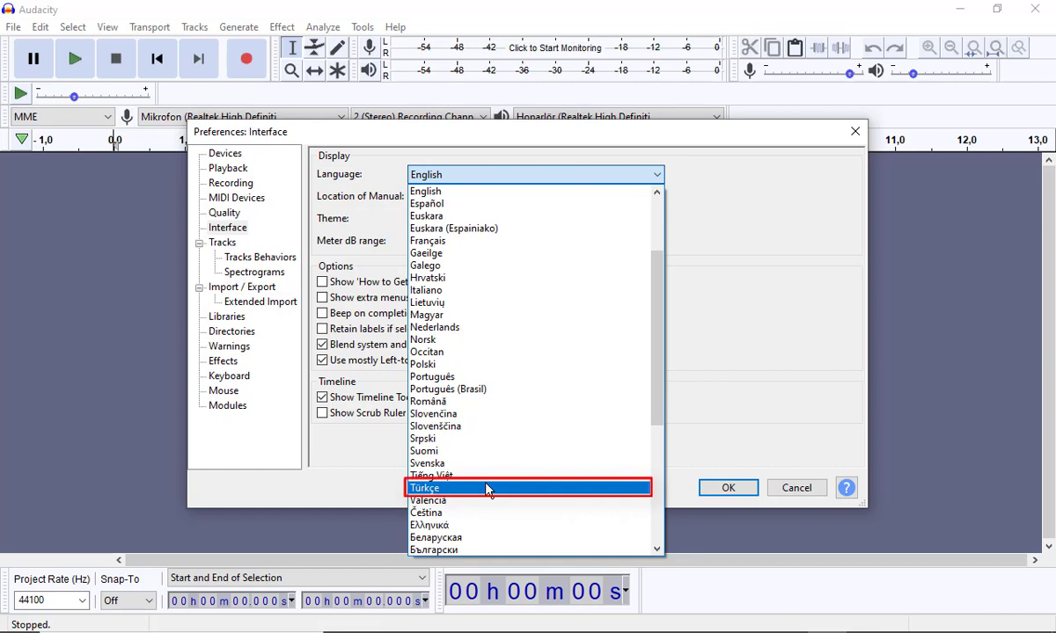
click(486, 491)
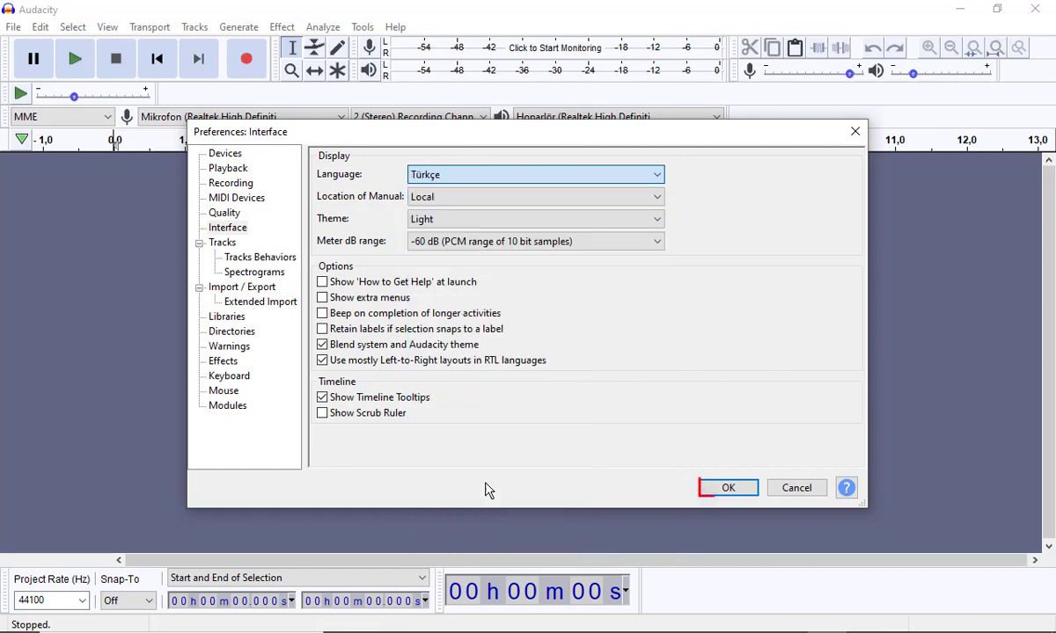
click(727, 490)
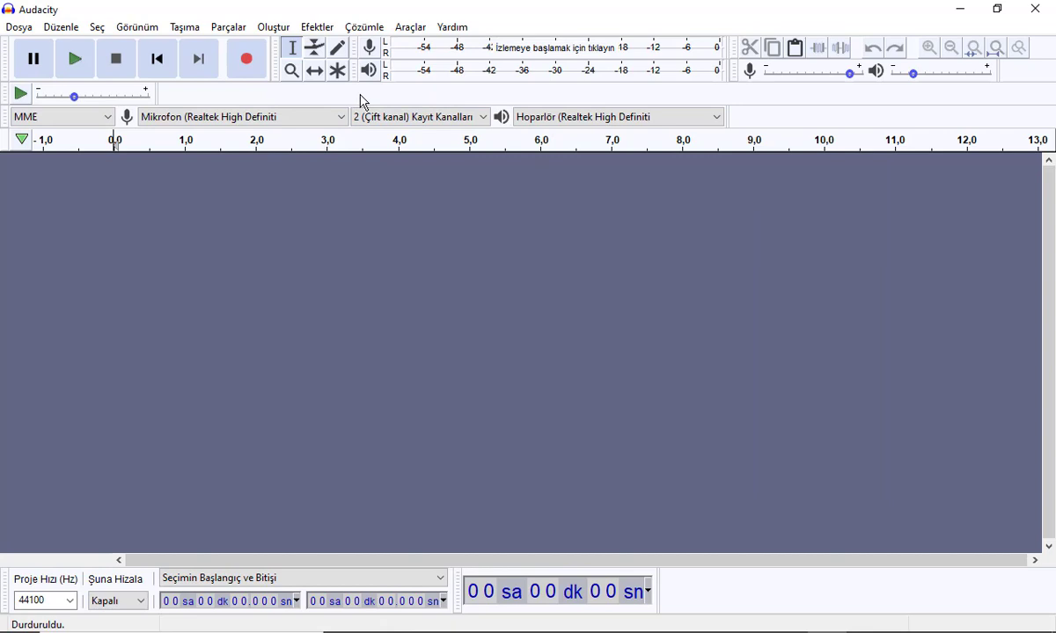
Step: Import the song file "Dağlar Bizim Dağlarımız" from the desktop as audio
click(24, 34)
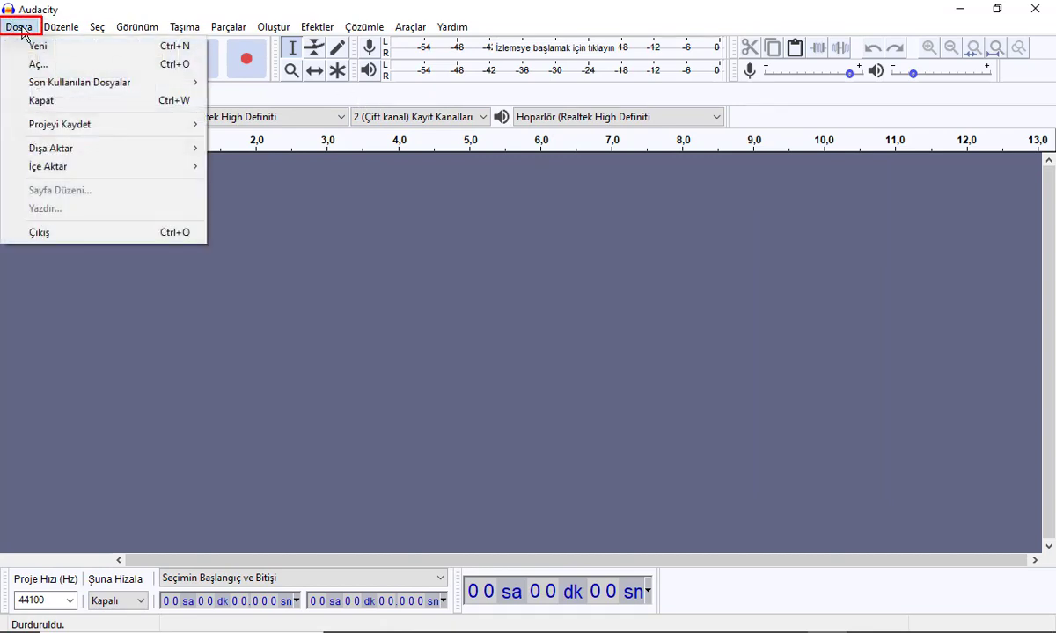
mouse_move(186, 168)
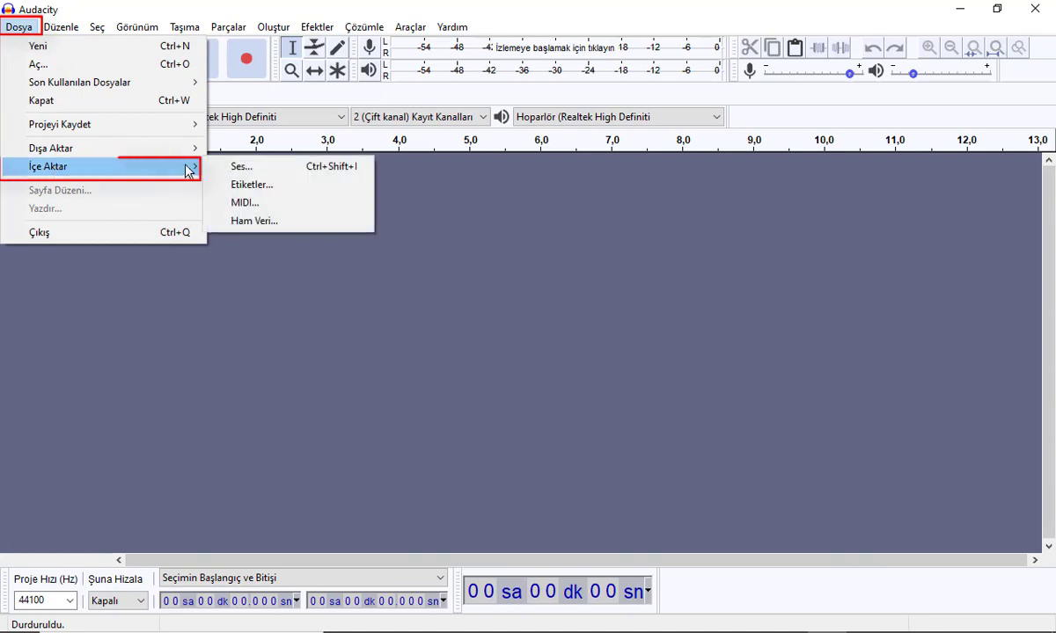
click(294, 170)
click(145, 269)
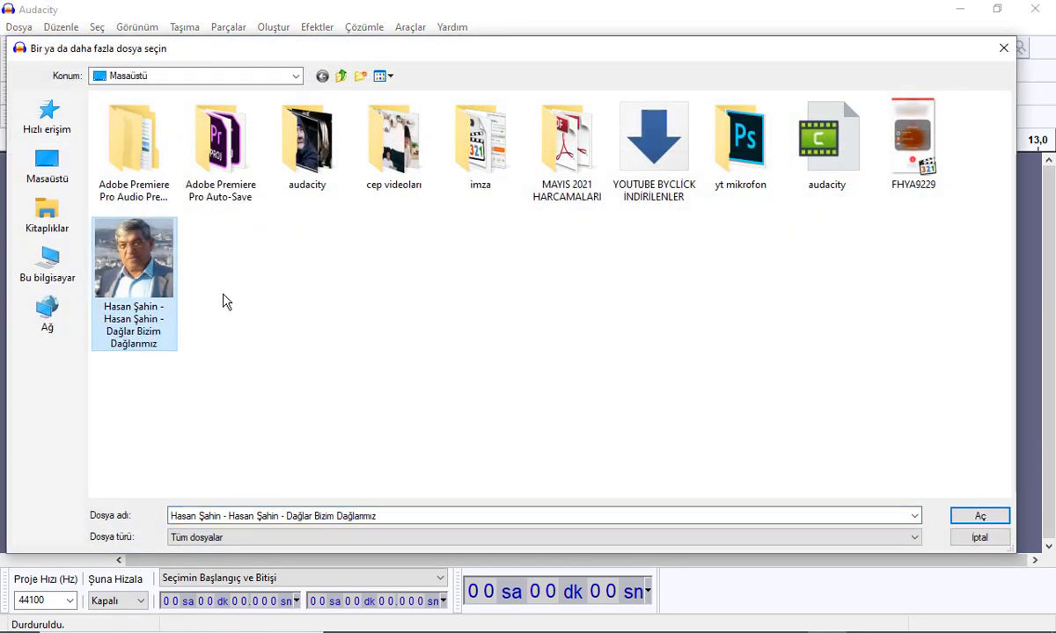
click(1000, 523)
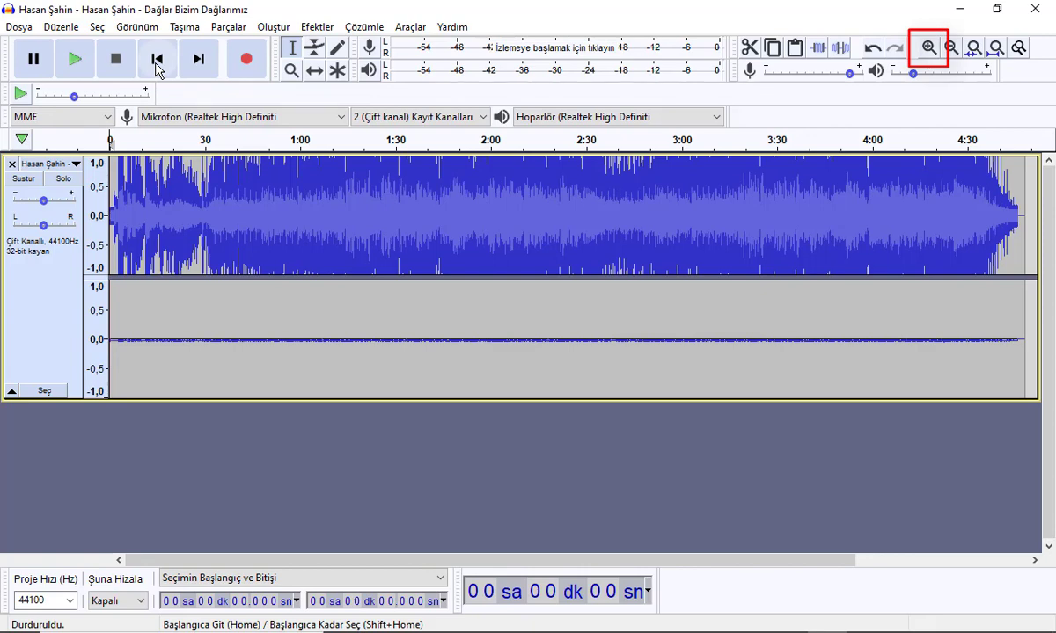
Step: Examine the imported track's waveform at several zoom levels to find the silence and noise at its beginning
click(929, 54)
click(929, 55)
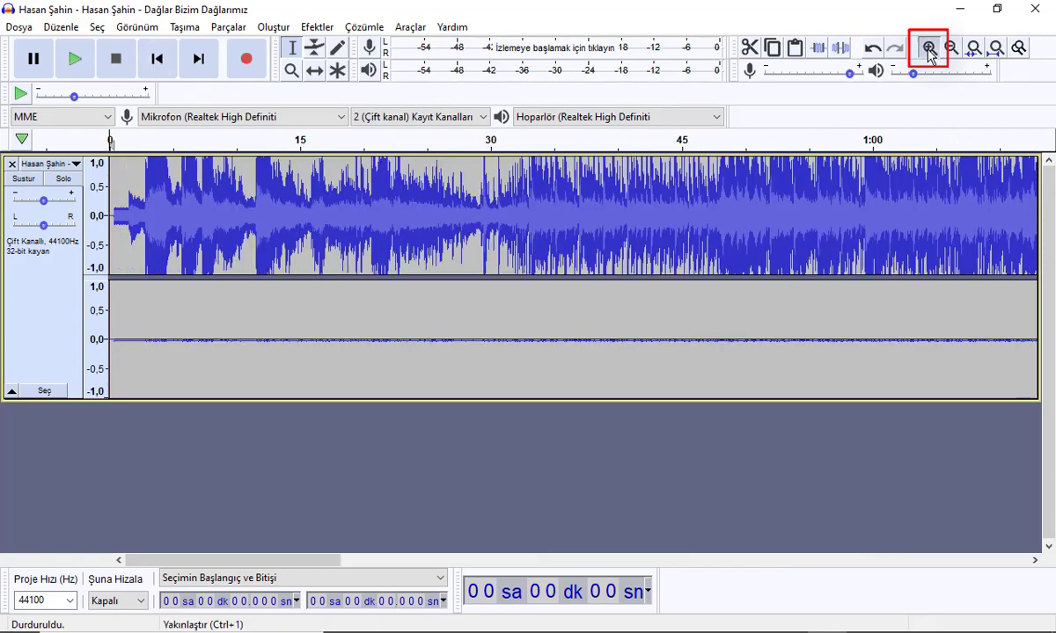
click(929, 54)
click(929, 55)
click(929, 54)
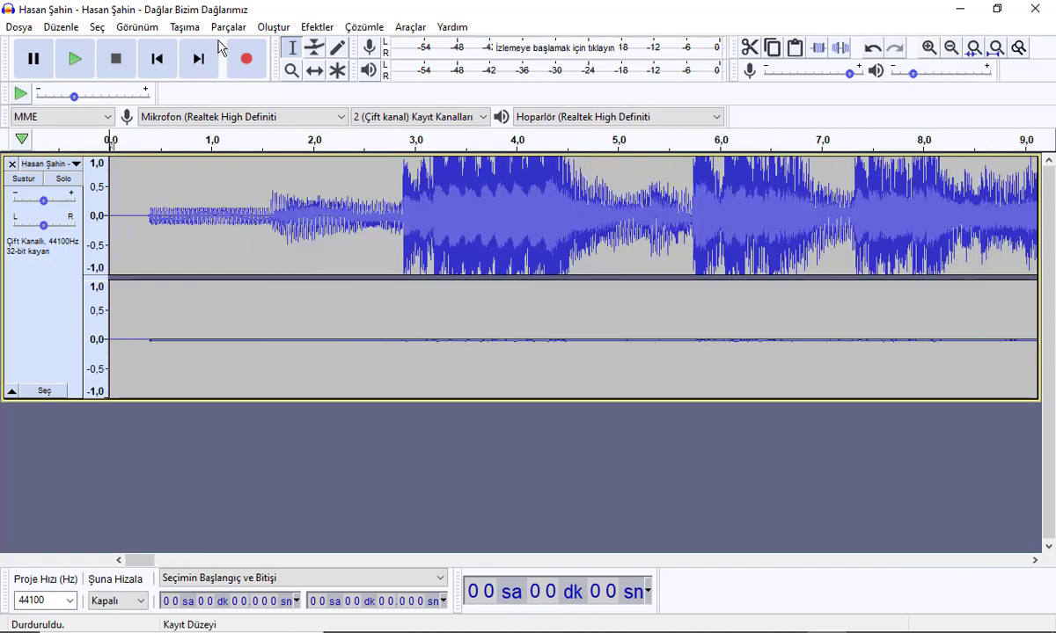
click(202, 220)
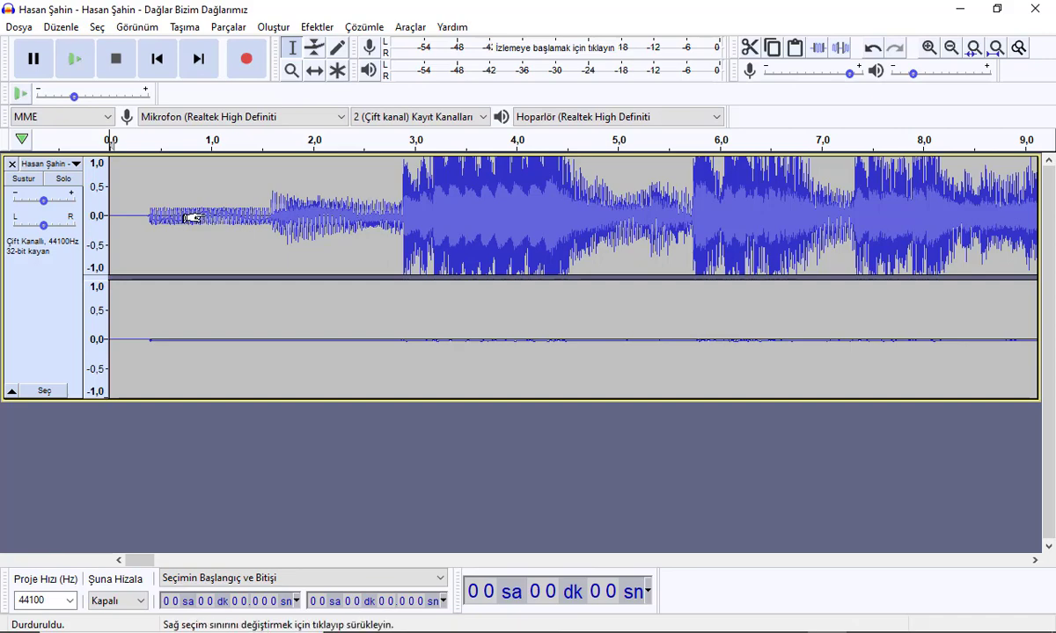
key(ctrl+3)
key(ctrl+3)
key(ctrl+3)
key(ctrl+1)
key(ctrl+1)
key(ctrl+3)
key(ctrl+3)
key(ctrl+3)
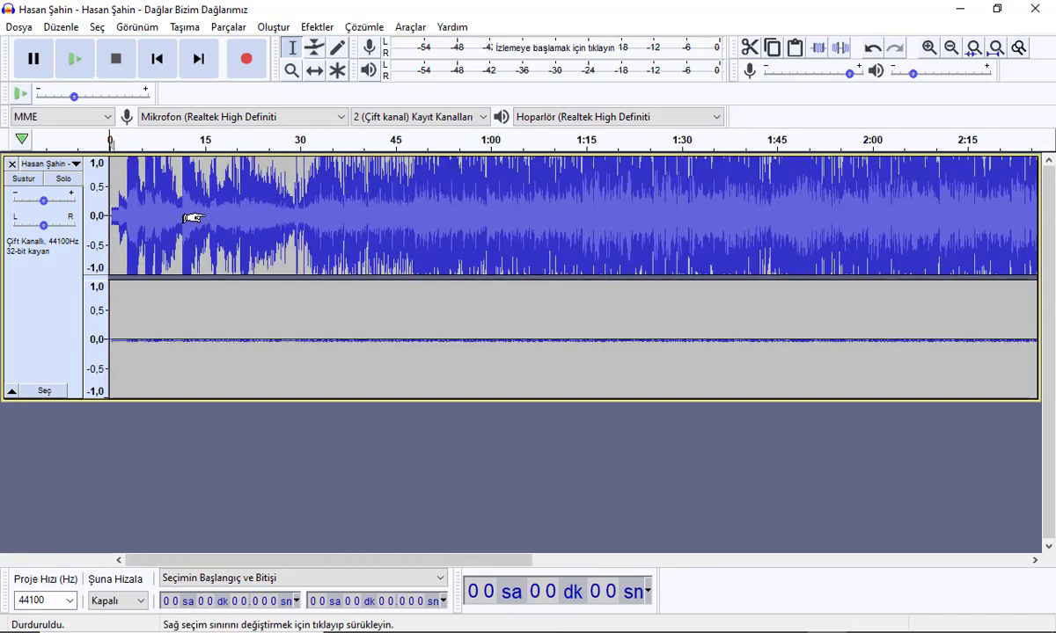
key(ctrl+1)
key(ctrl+1)
key(ctrl+1)
key(ctrl+1)
key(ctrl+3)
key(ctrl+3)
key(ctrl+3)
key(ctrl+3)
key(ctrl+1)
key(ctrl+1)
key(ctrl+1)
key(ctrl+1)
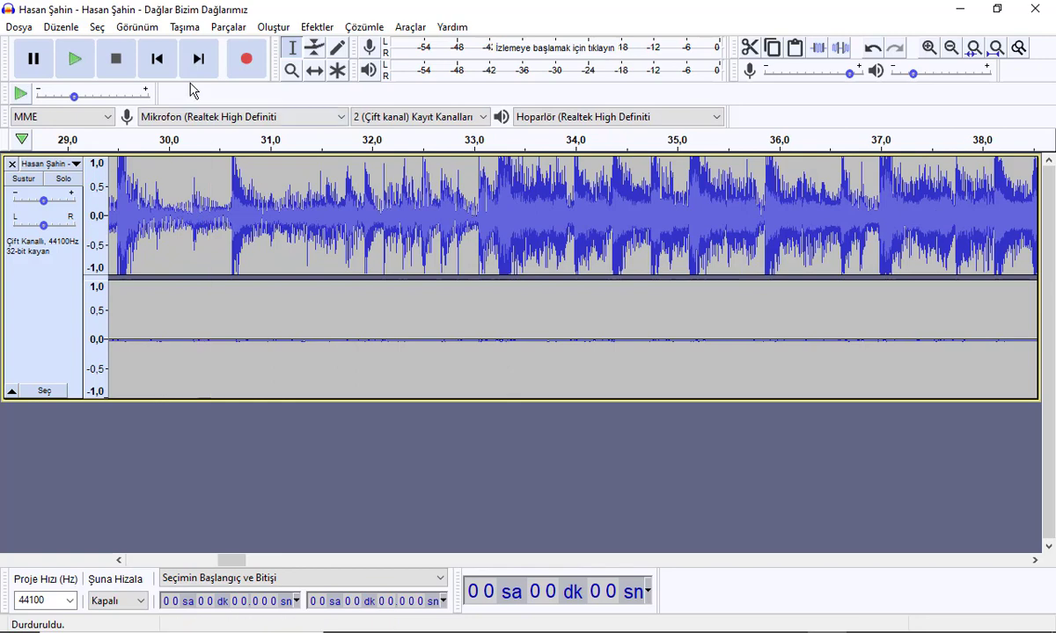
Step: Delete the silent section from the start of the track up to about 0.32 s
click(156, 59)
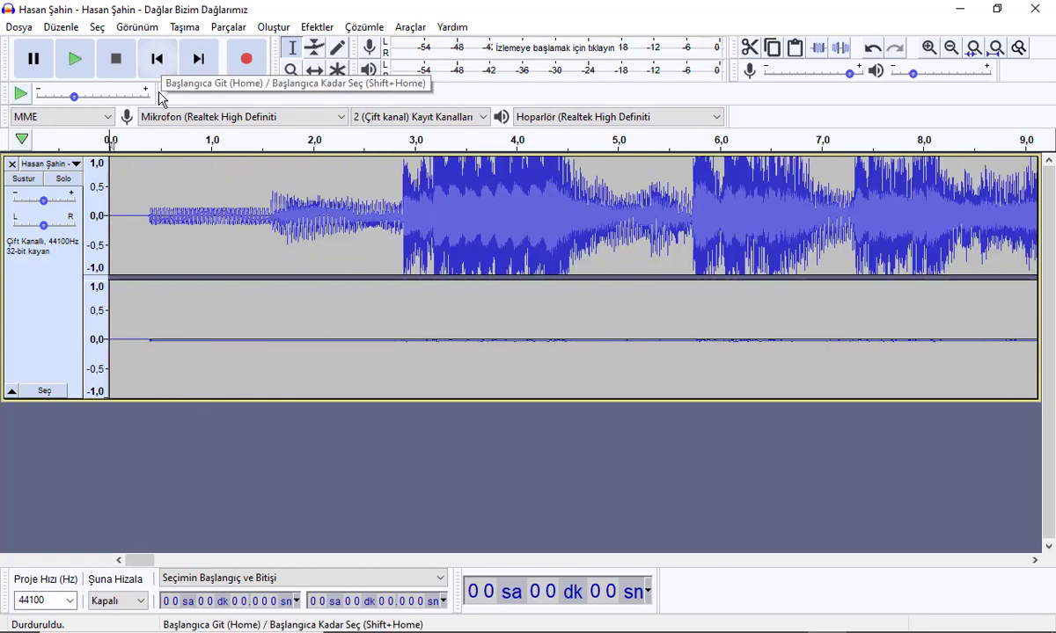
drag(263, 212, 148, 230)
click(145, 230)
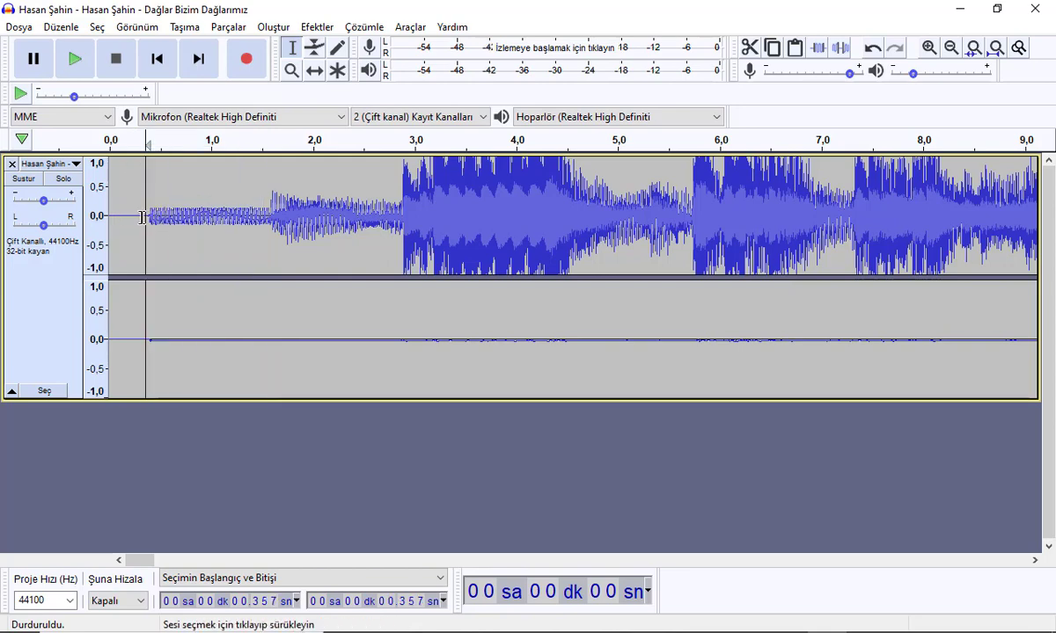
drag(142, 217, 7, 202)
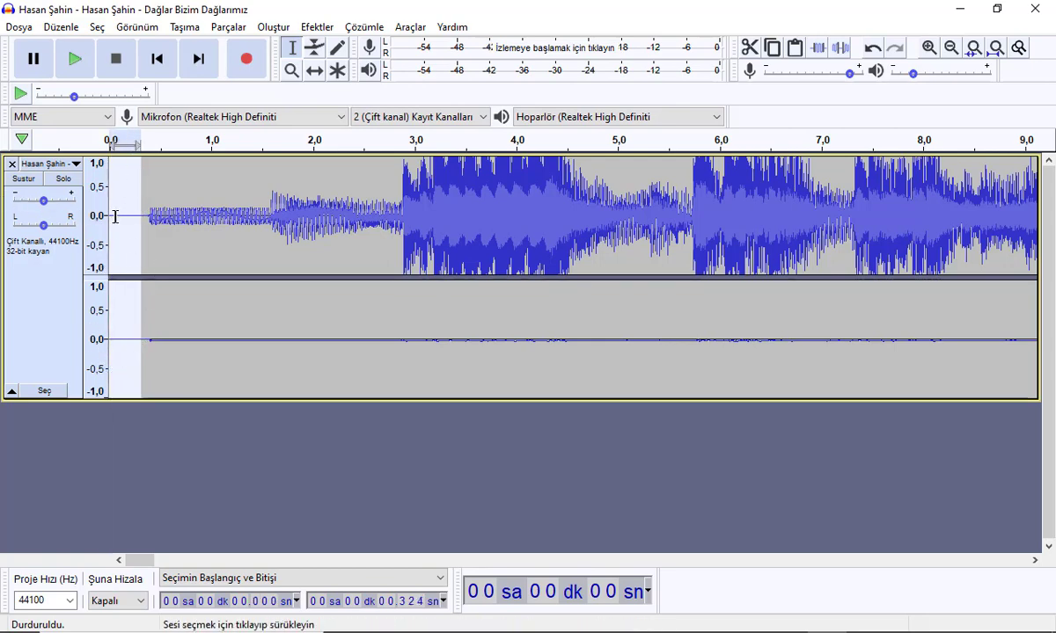
key(Delete)
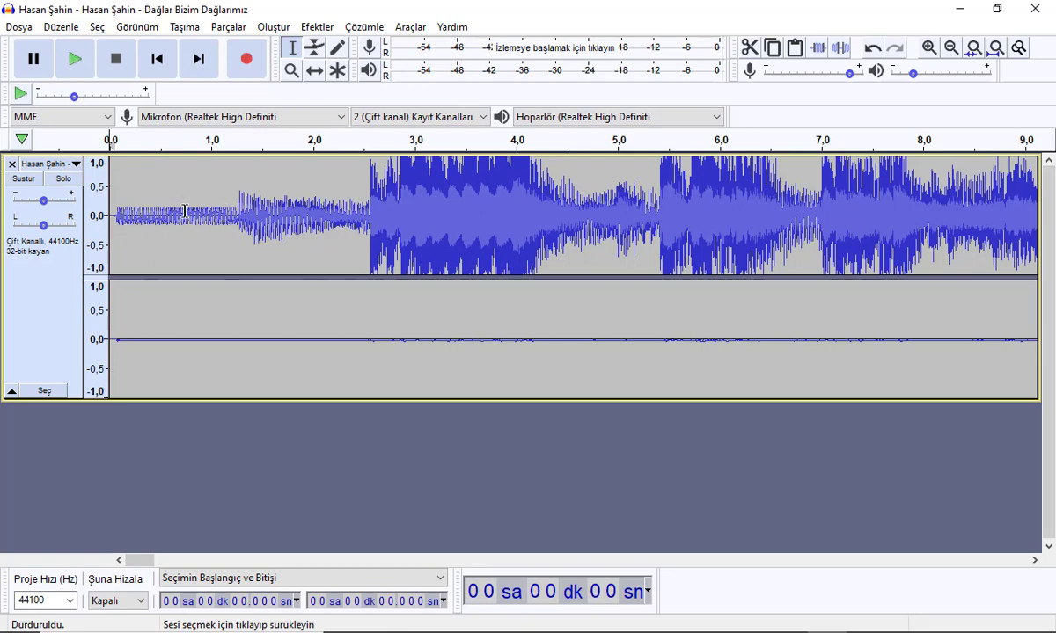
Step: Play the beginning of the trimmed track to listen to the background noise, and stop playback
click(74, 61)
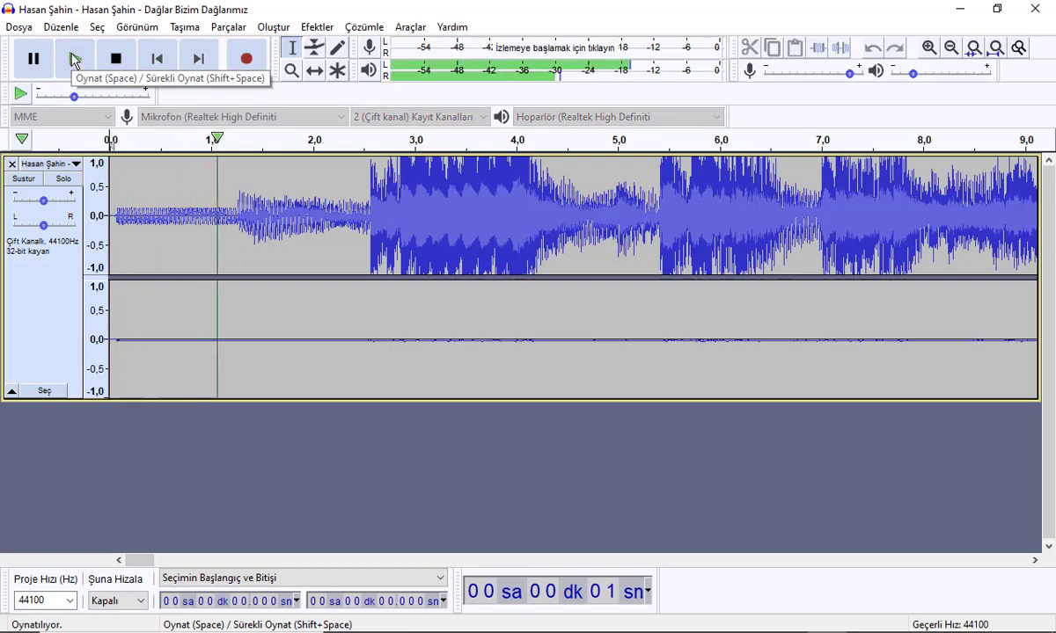
click(75, 61)
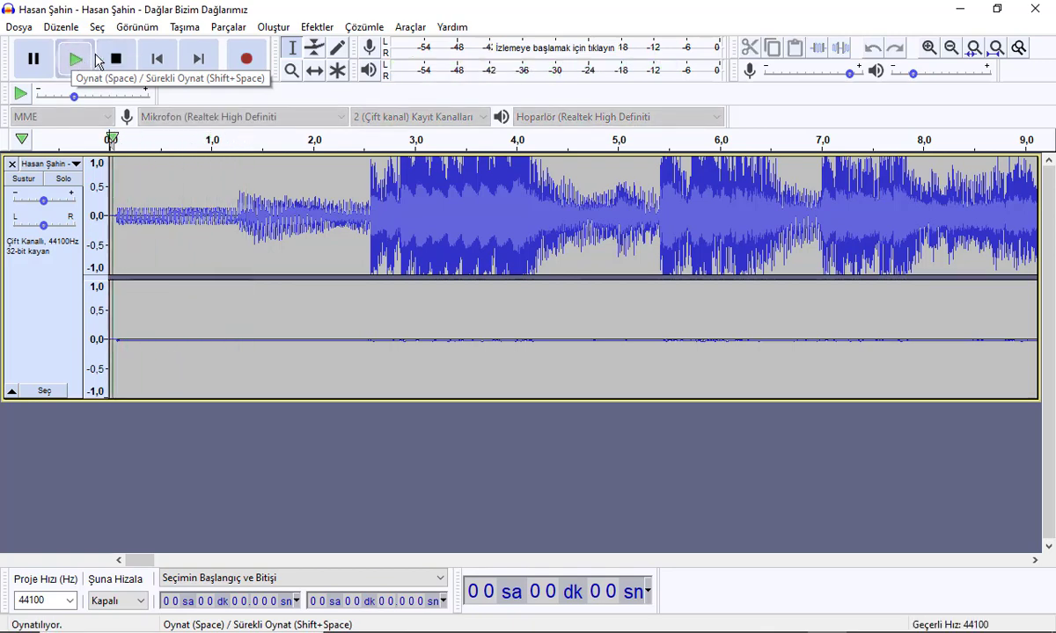
click(113, 59)
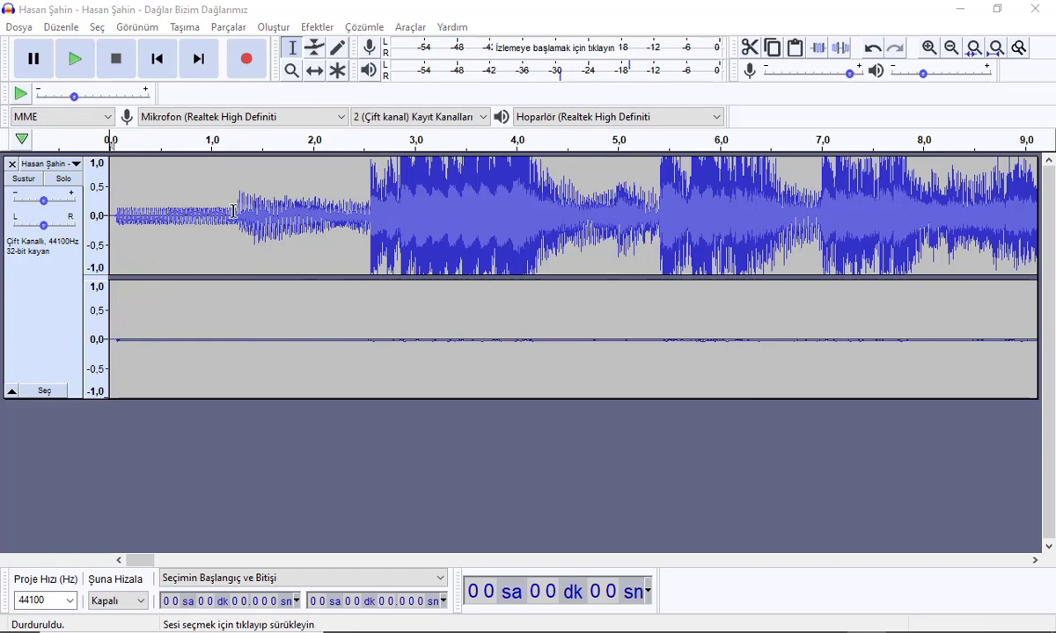
Step: Capture a noise profile for Noise Reduction from the noise-only section between about 0.05 s and 1.23 s
drag(234, 211, 114, 216)
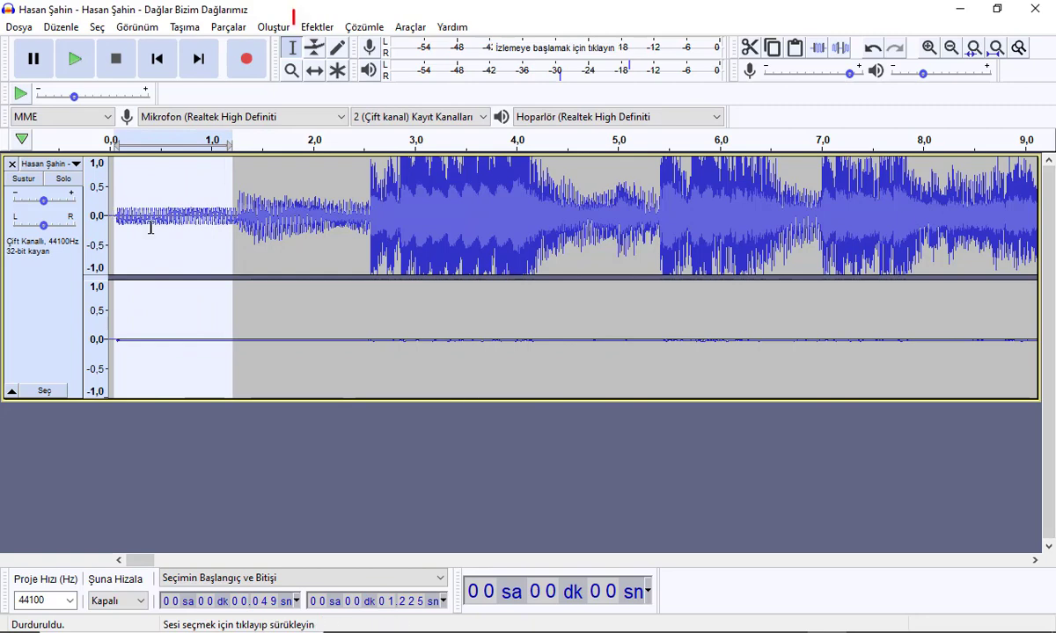
click(317, 26)
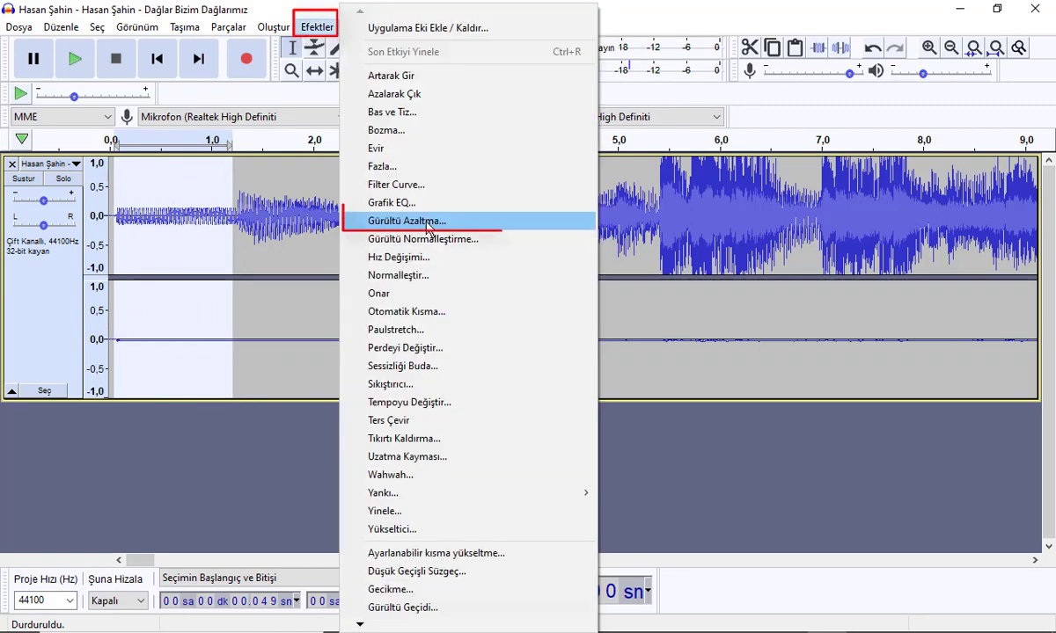
click(505, 224)
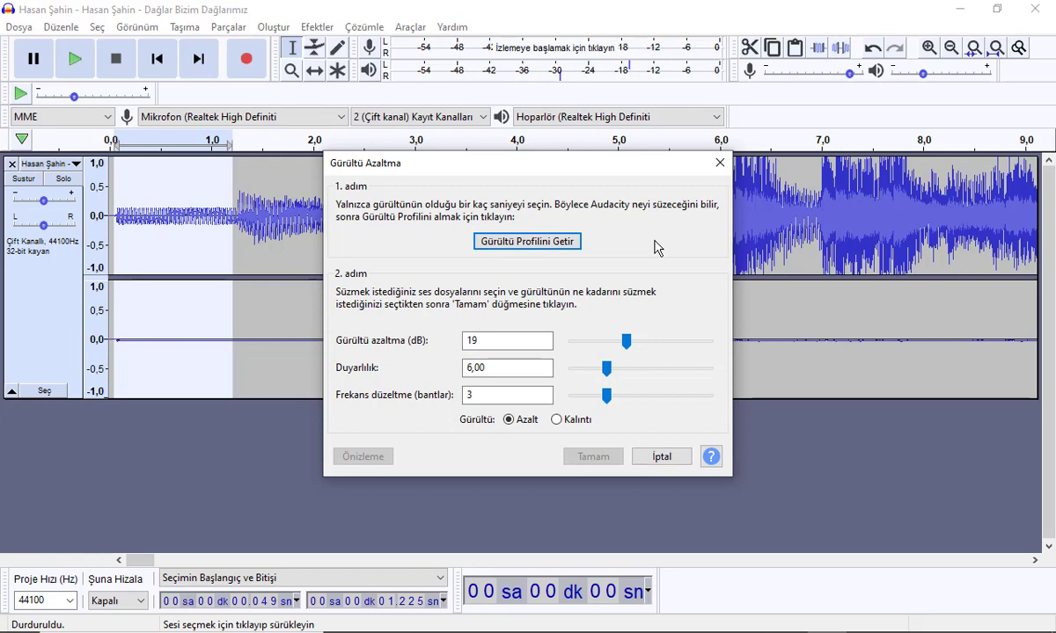
click(546, 244)
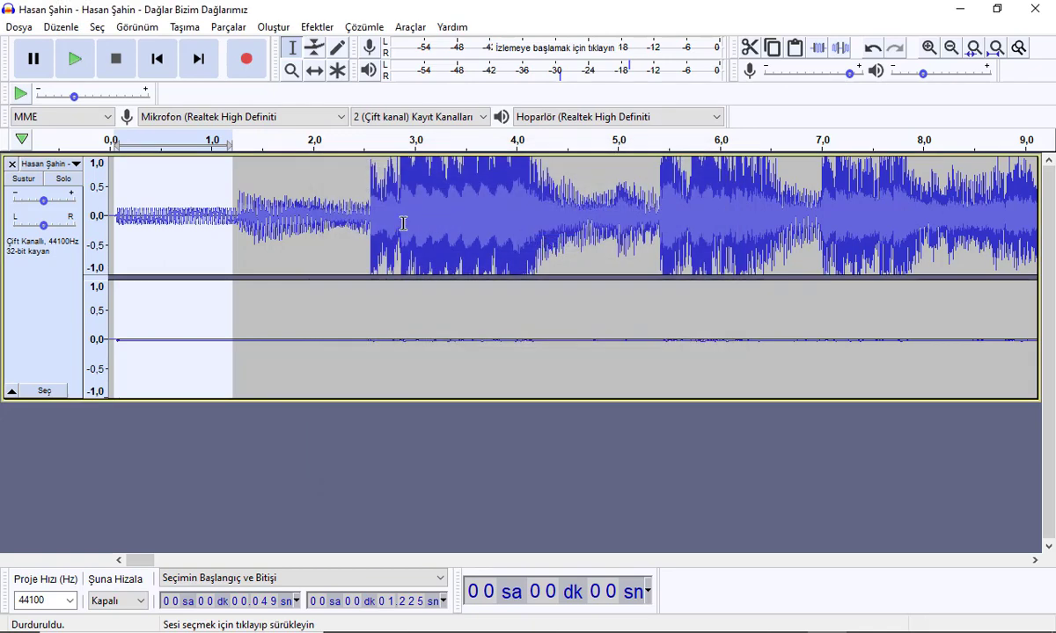
Step: Preview and apply Noise Reduction (Gürültü Azaltma) to the whole track with the reduction set to 42 dB
double_click(387, 229)
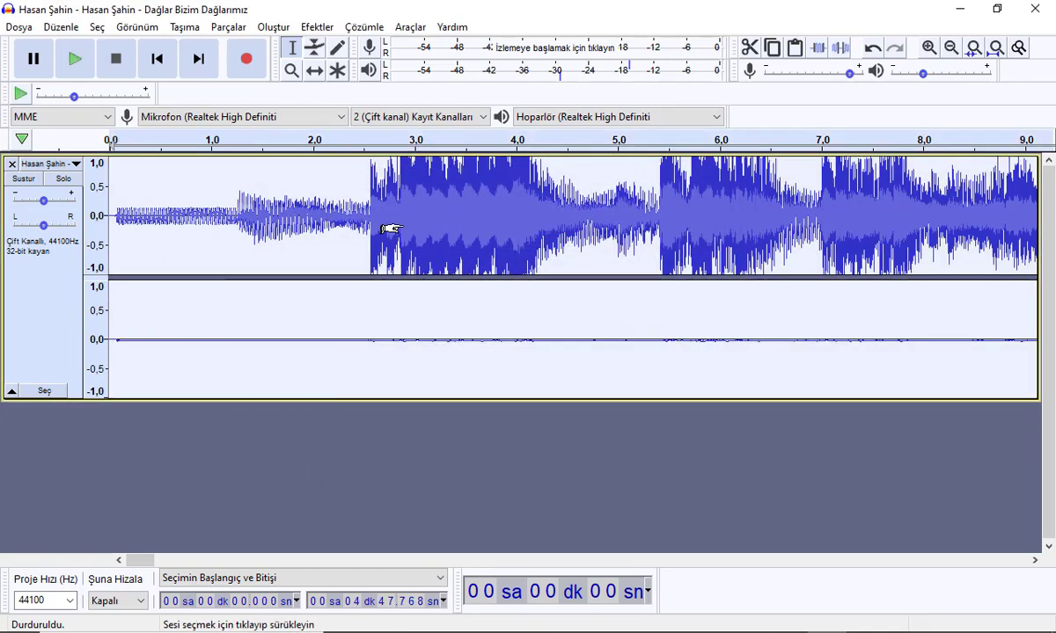
click(316, 27)
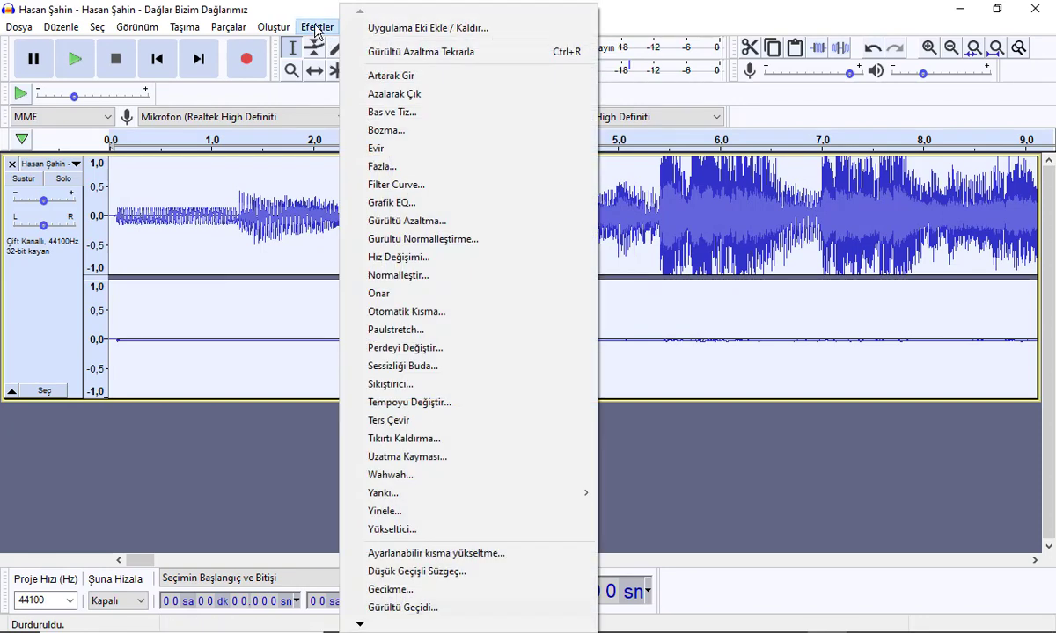
click(431, 224)
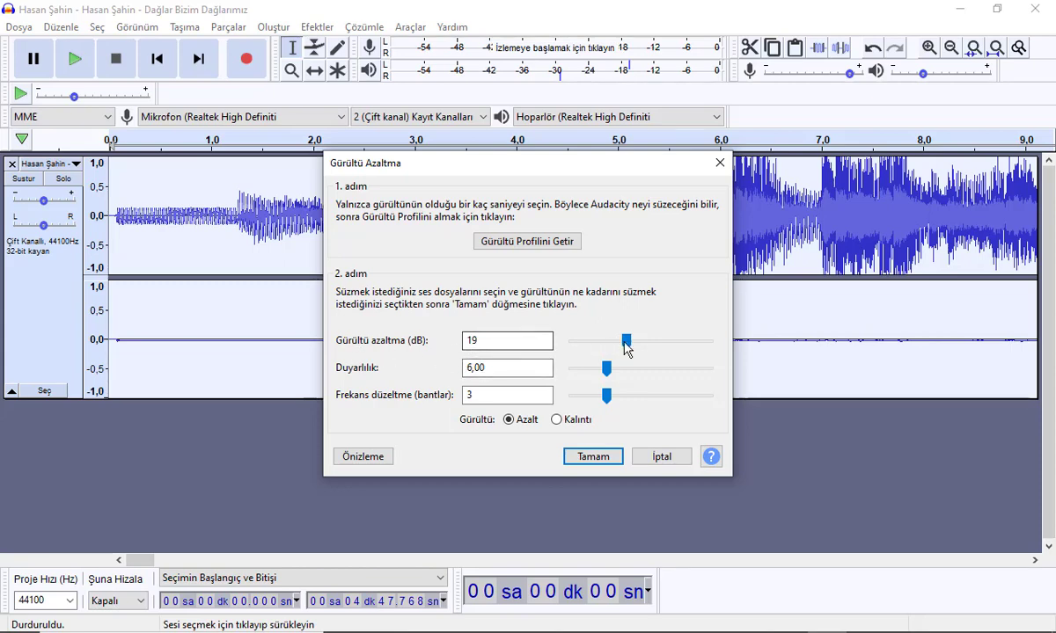
drag(626, 343, 745, 370)
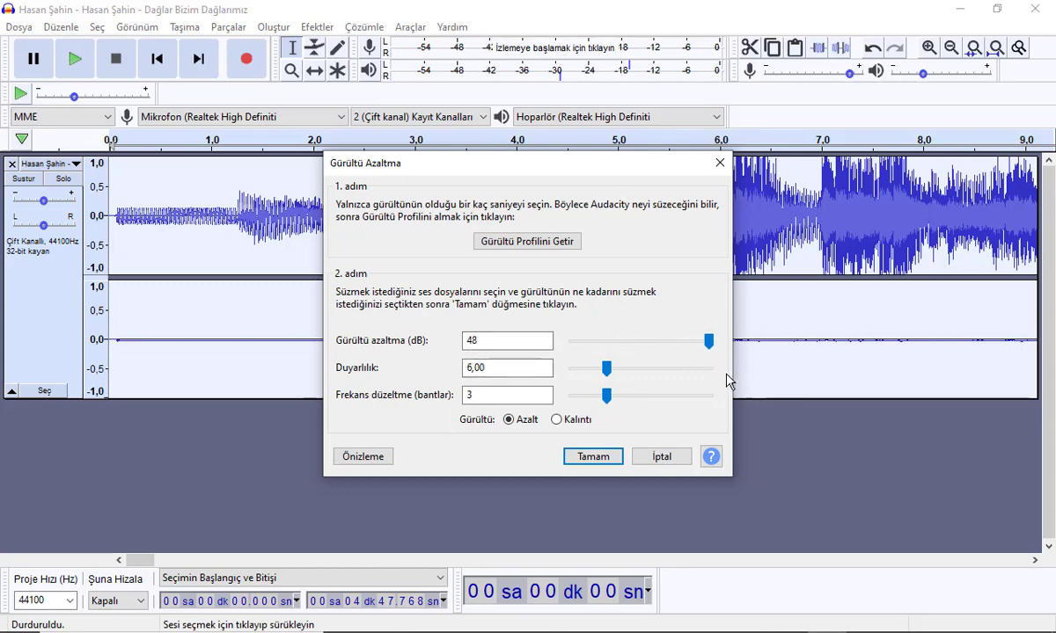
drag(707, 341, 616, 350)
drag(618, 348, 692, 354)
click(359, 458)
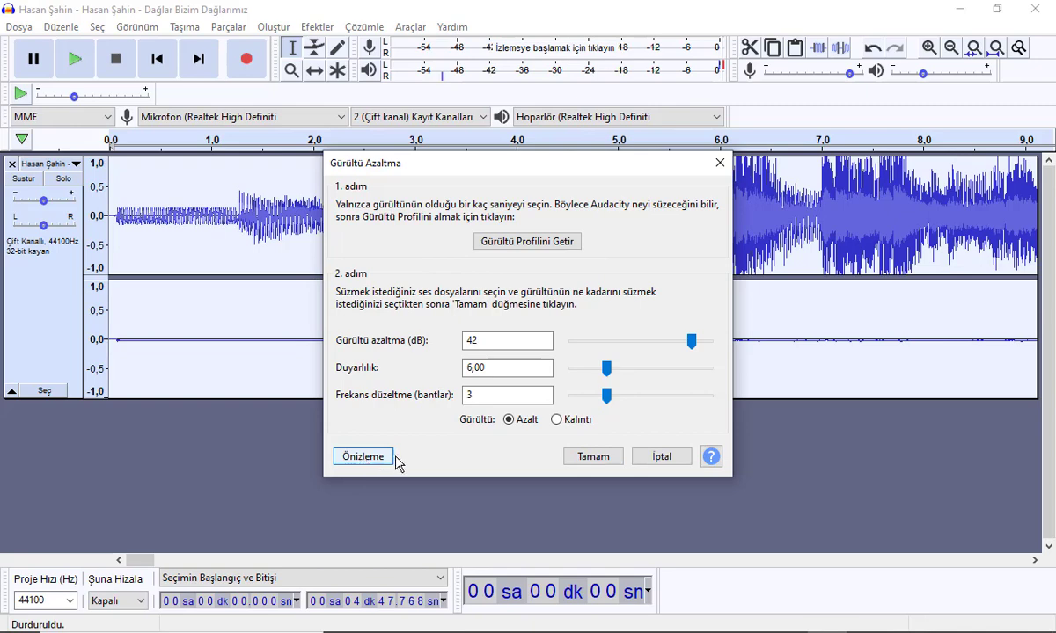
click(593, 458)
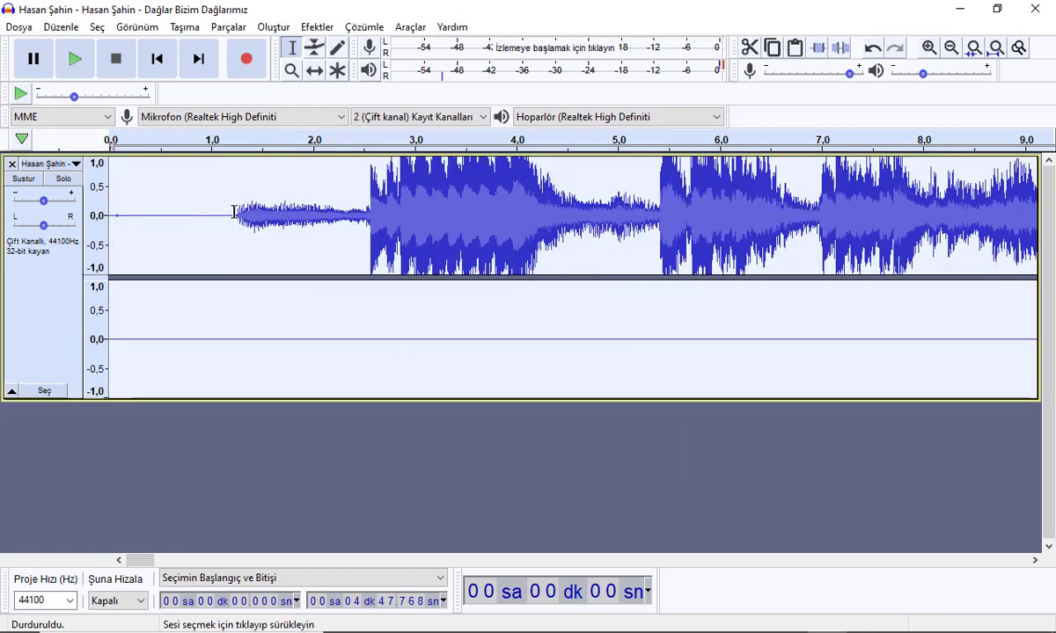
Step: Play back the cleaned section from about 0.09 s to 1.23 s and the music following it up to about 9 s
drag(165, 215, 117, 222)
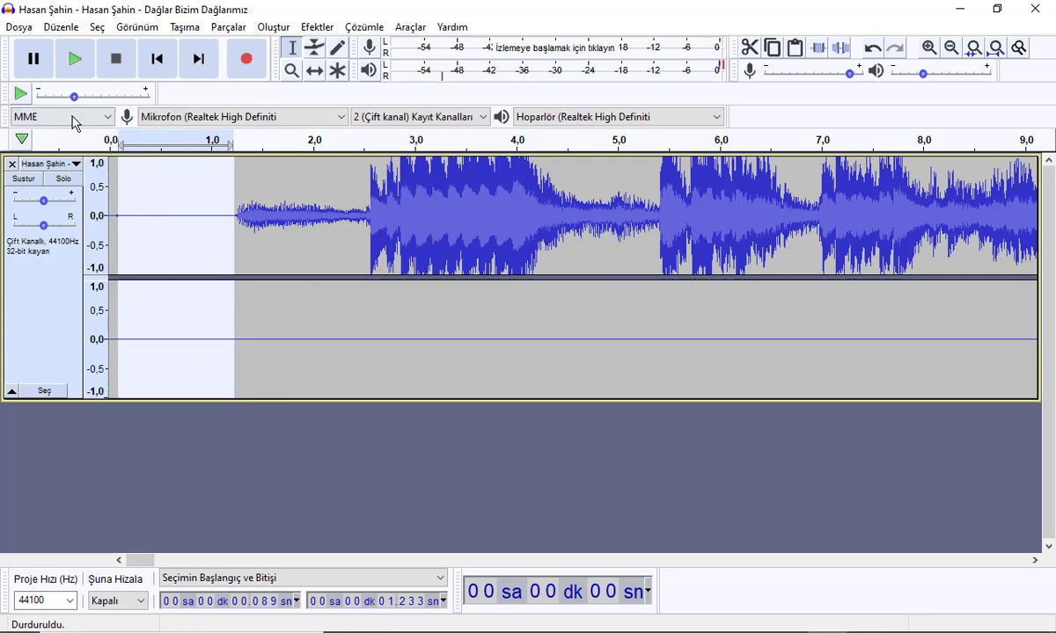
click(77, 60)
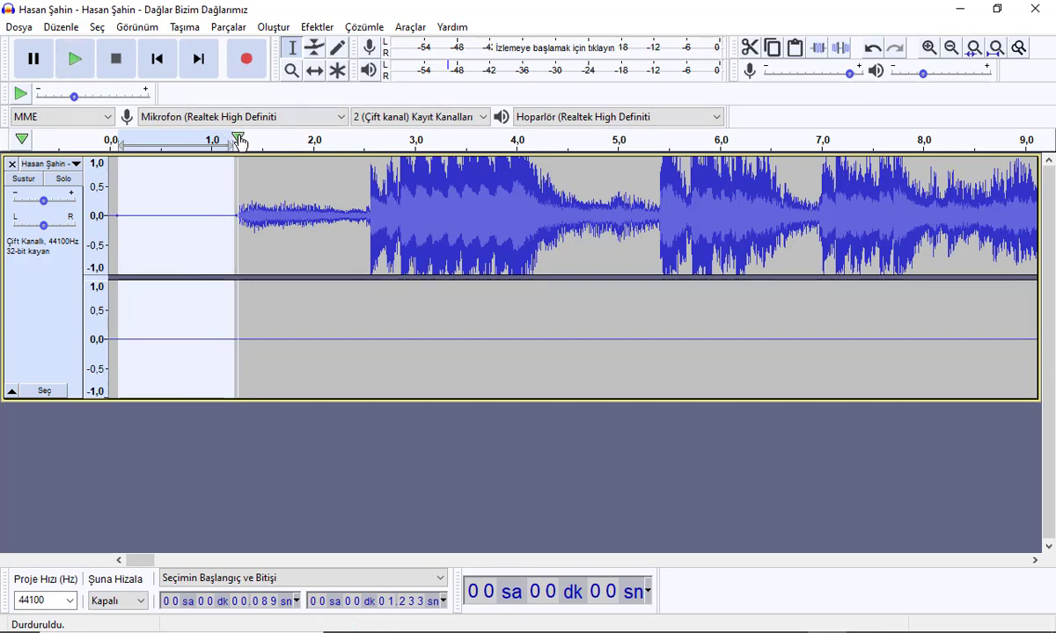
drag(255, 145, 1021, 149)
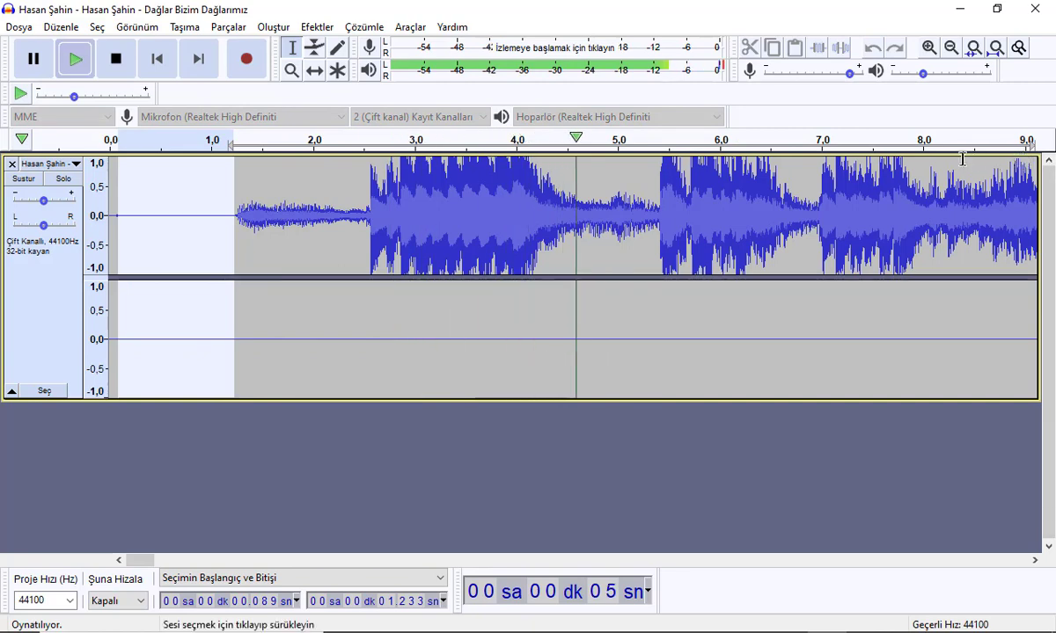
key(space)
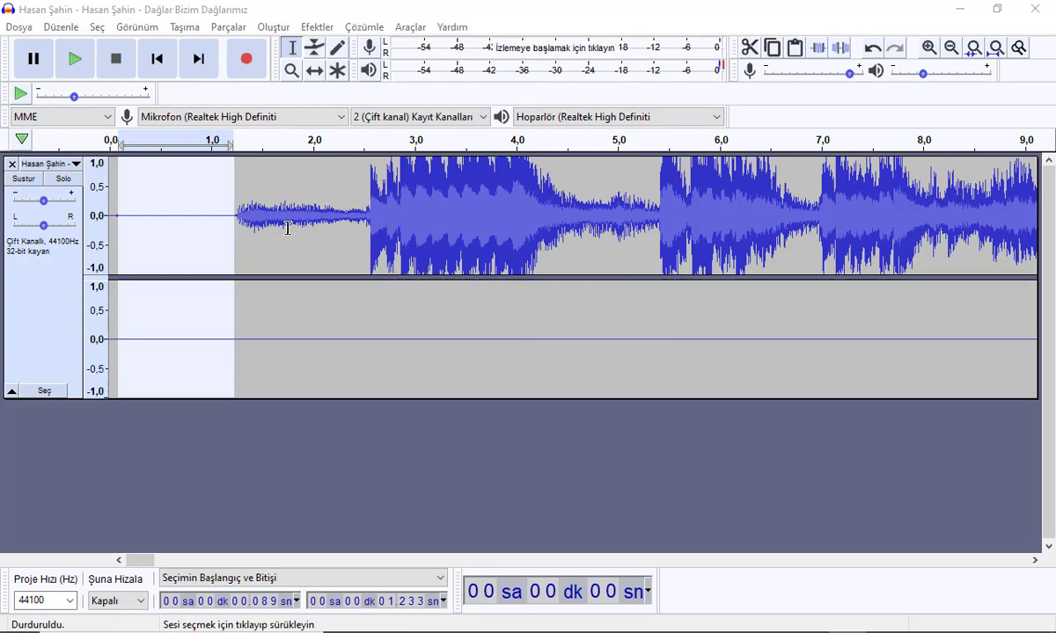
Step: Export the cleaned audio to the desktop as an MP3 at Standard, 170-210 kbps quality, keeping the file name and metadata tags
click(23, 27)
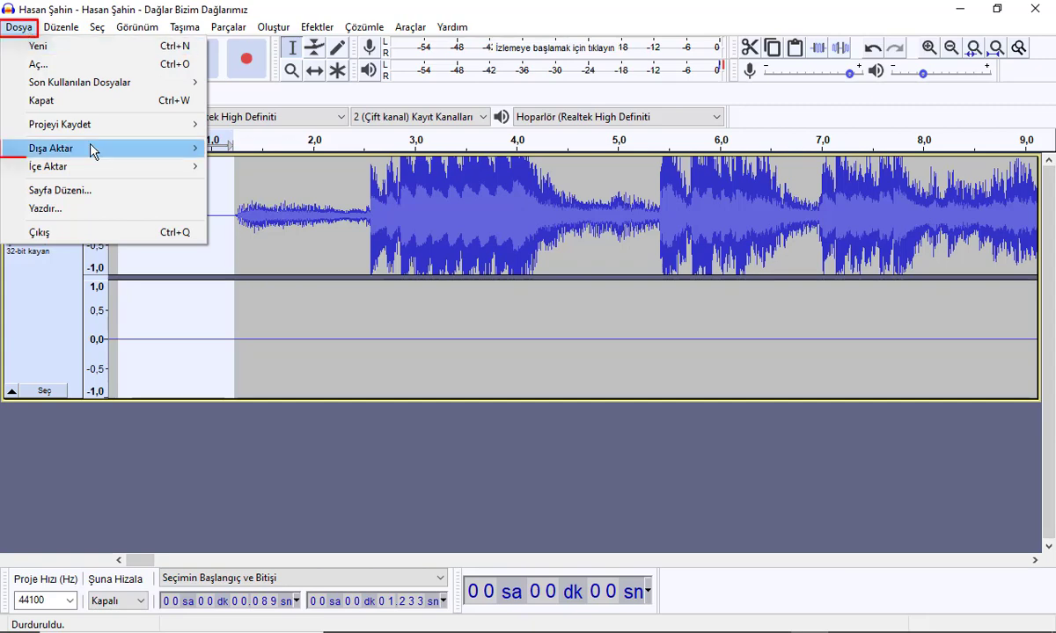
mouse_move(90, 148)
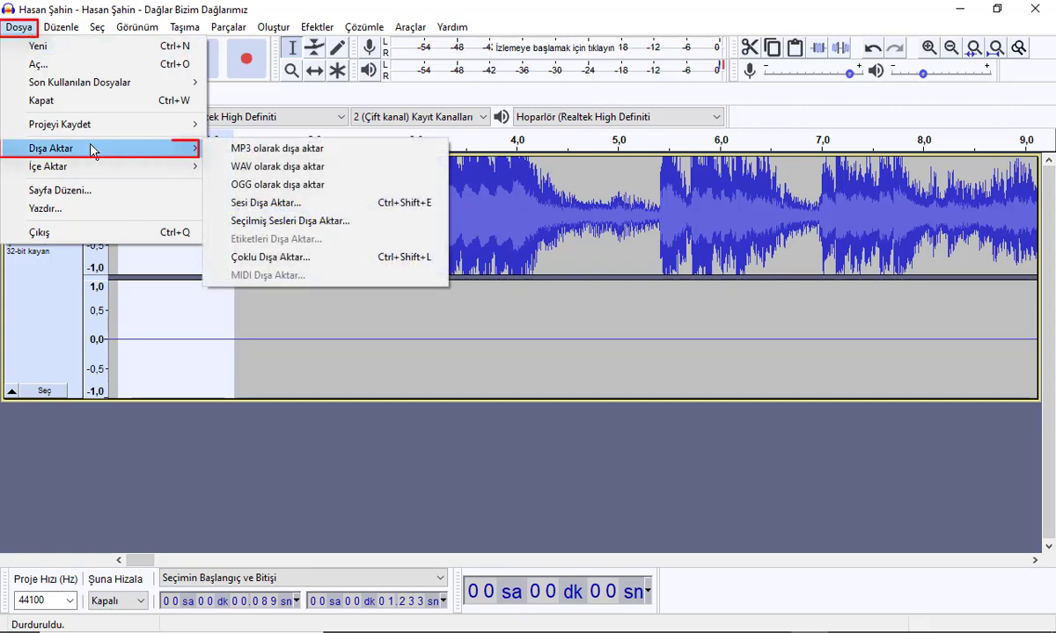
click(342, 150)
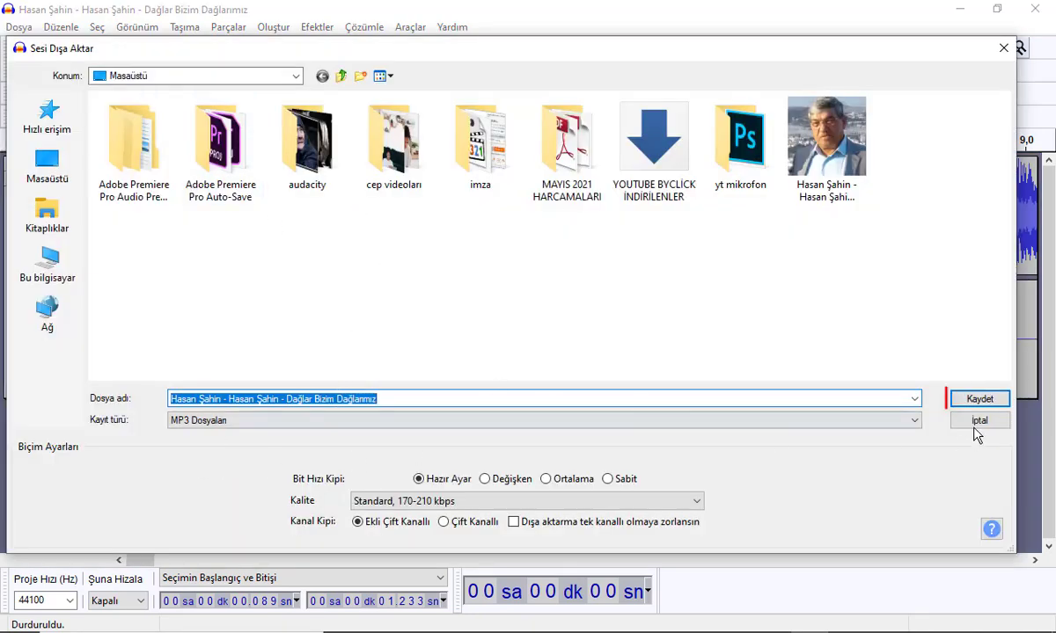
click(979, 403)
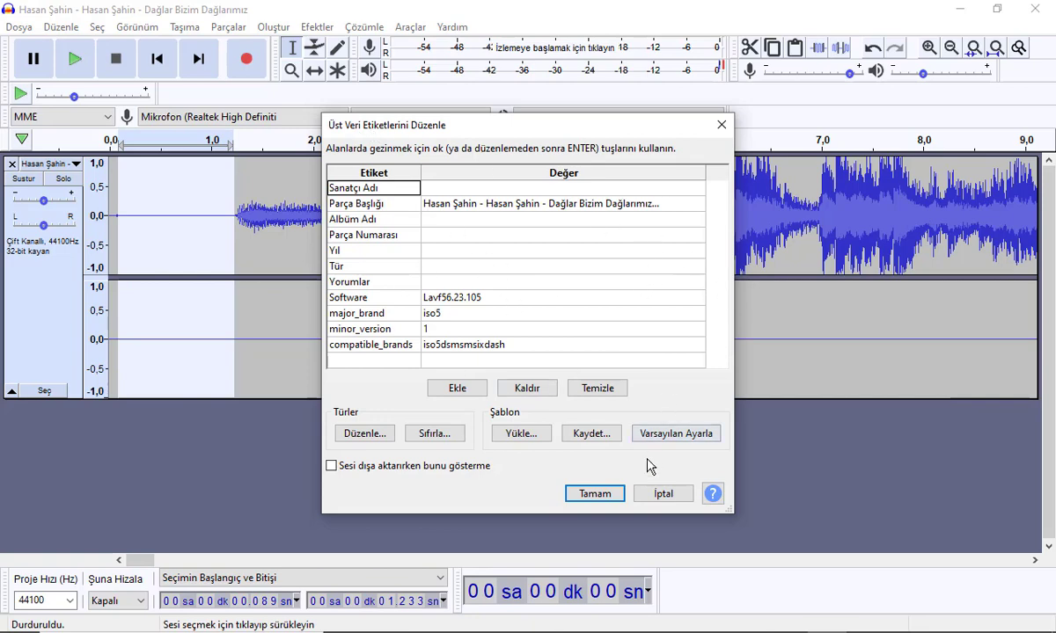
click(607, 493)
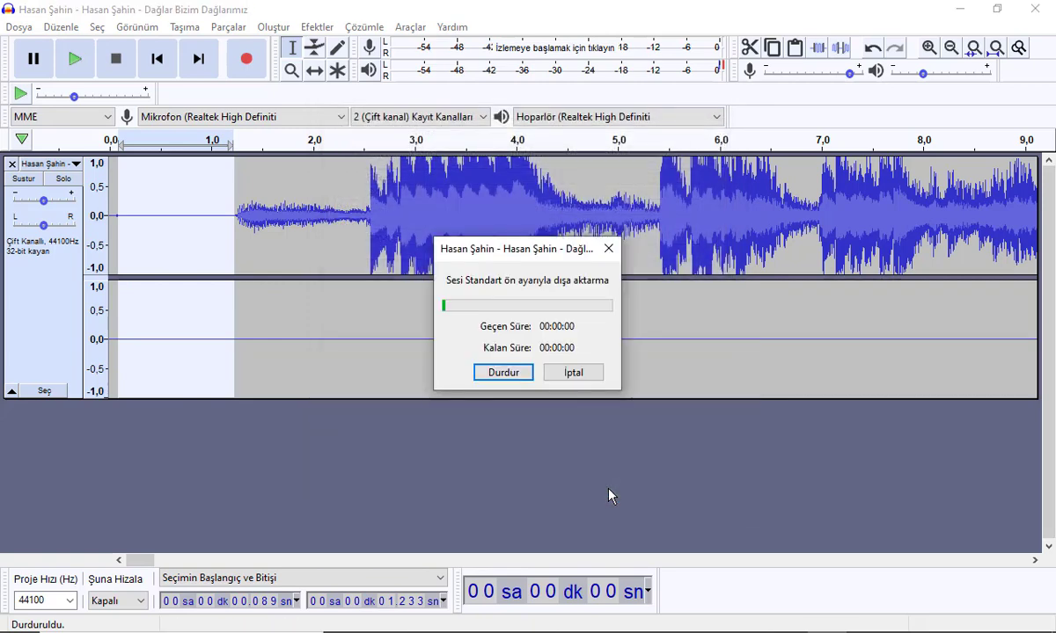